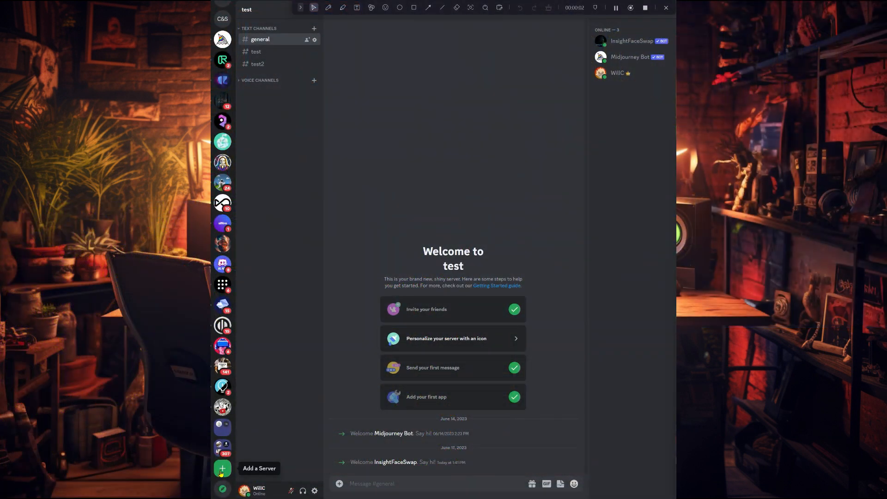
Create a new Discord server of your own for you and your friends, named FaceSwap.
click(222, 471)
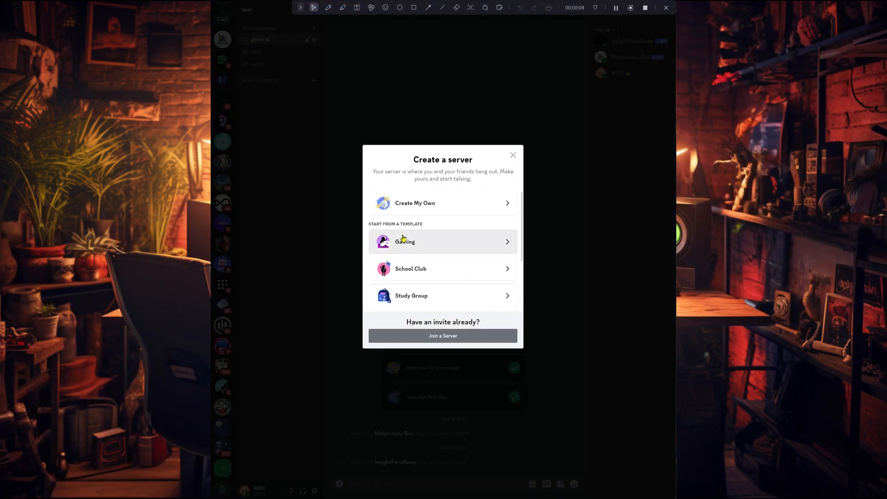
click(461, 203)
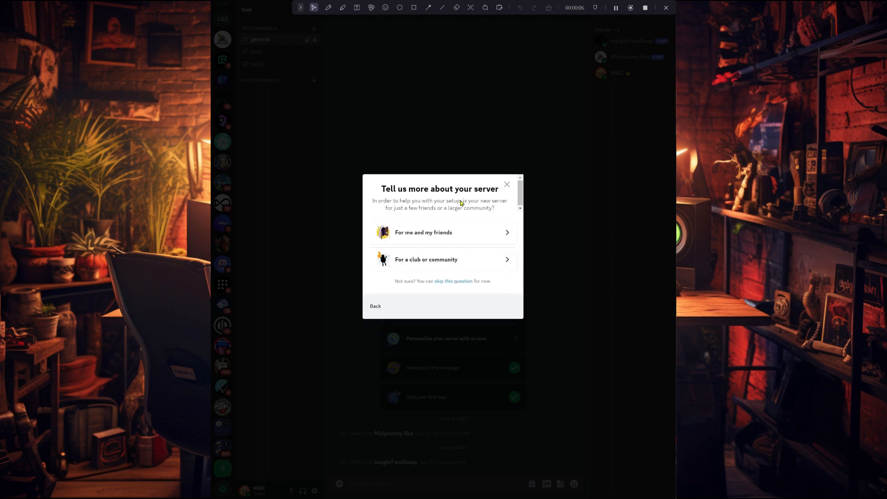
click(450, 235)
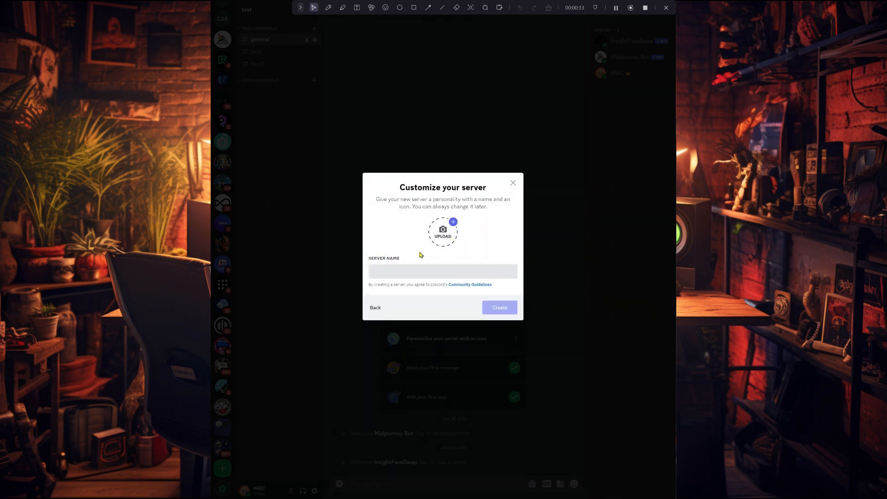
text(FaceSwapp)
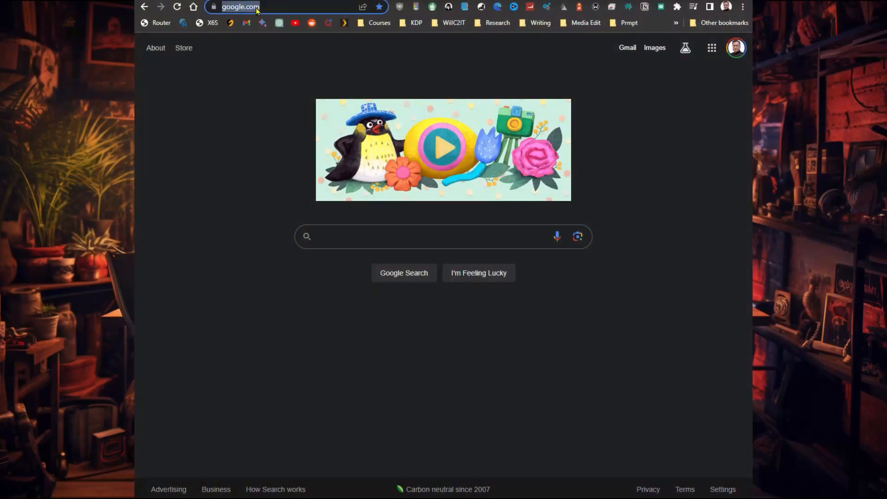
click(258, 8)
right_click(258, 8)
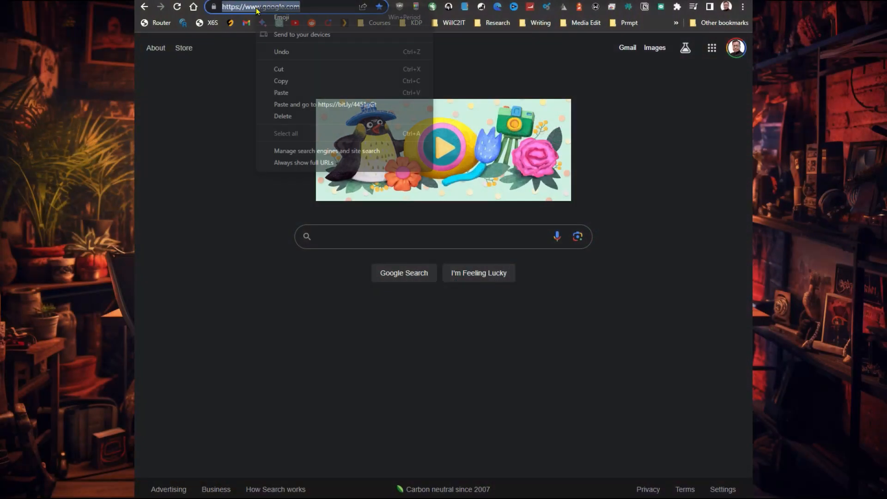
click(302, 105)
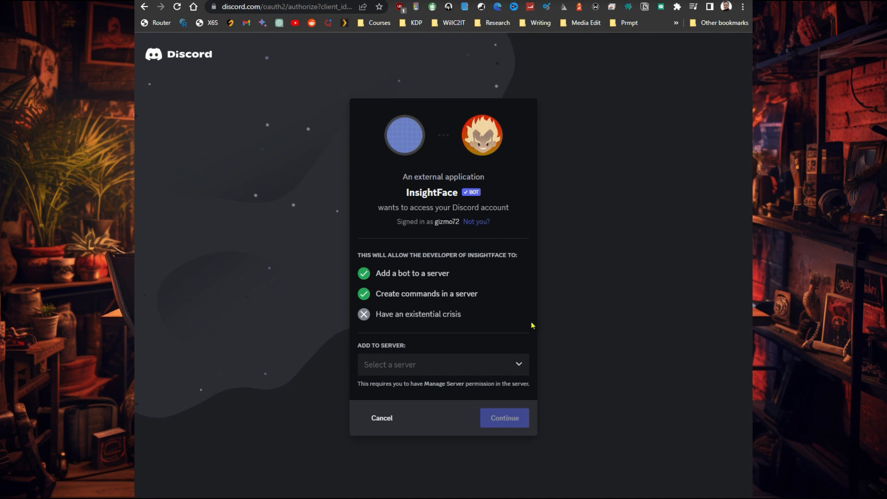
Add the InsightFace bot to the FaceSwap server, authorize its permissions and complete the human verification.
click(511, 366)
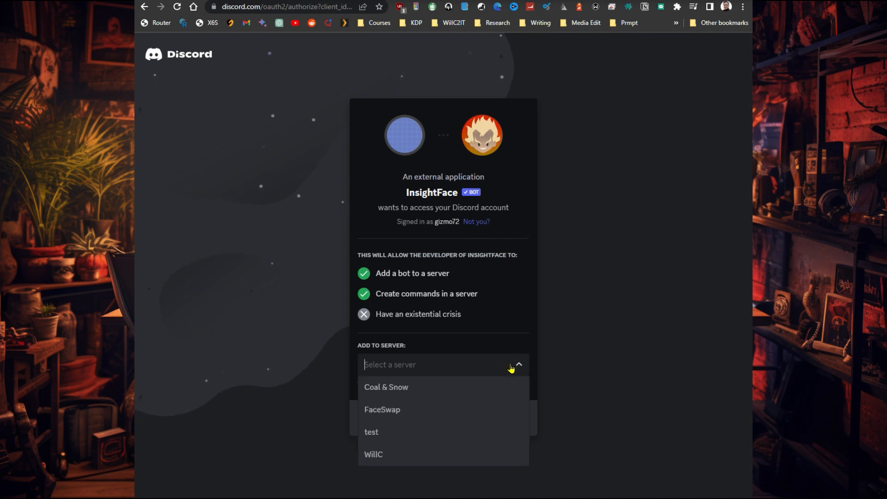
click(444, 416)
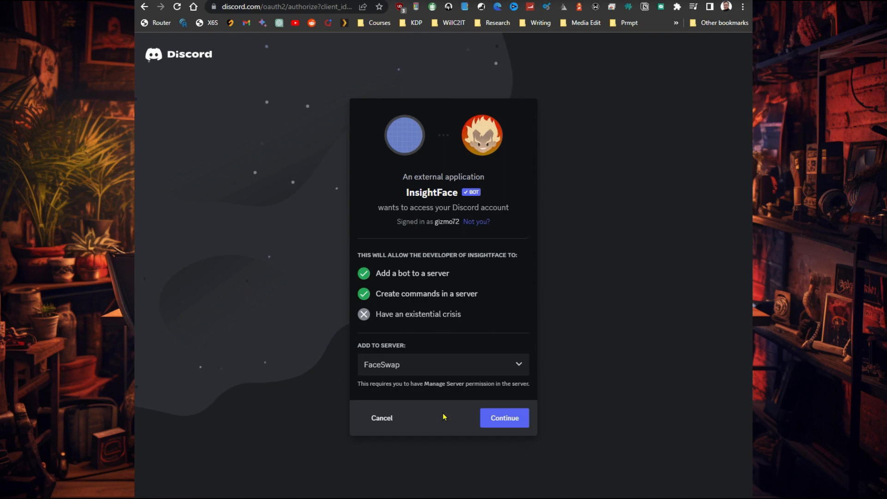
click(511, 426)
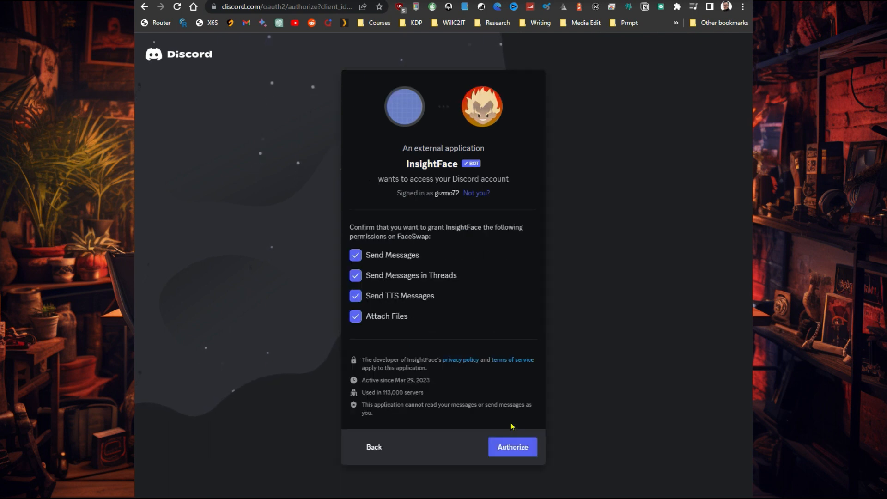
click(513, 448)
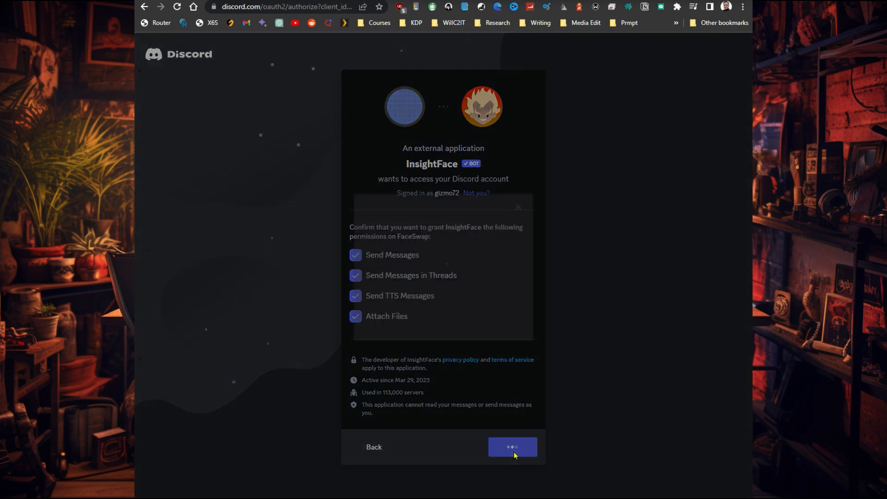
click(382, 314)
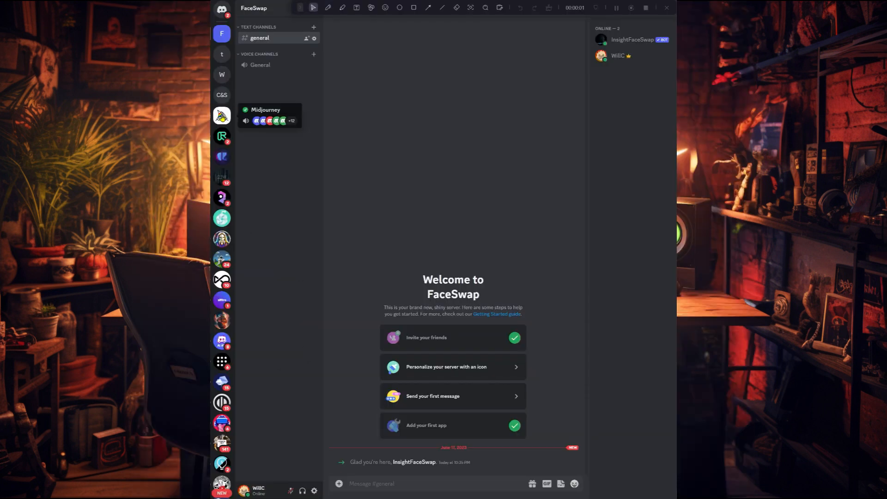
Add the Midjourney Bot to the FaceSwap server from its profile in the Midjourney server's newbies-5 channel, and authorize it.
click(222, 117)
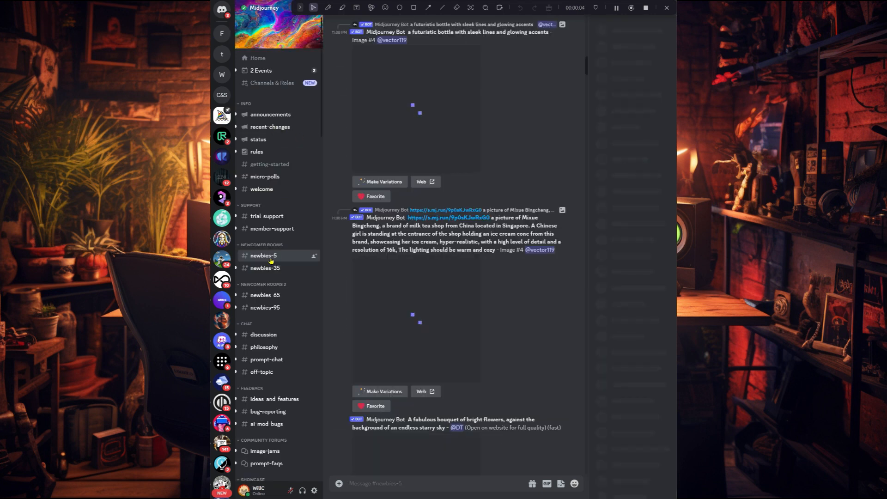
mouse_move(275, 261)
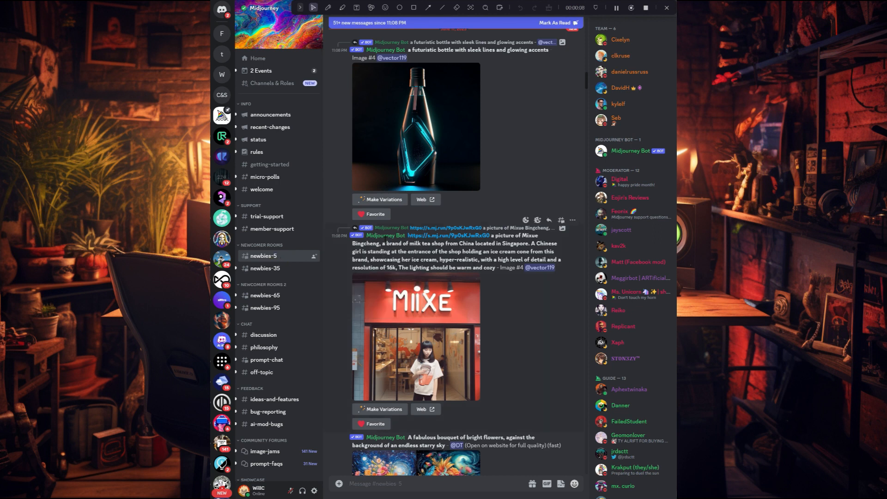
click(388, 236)
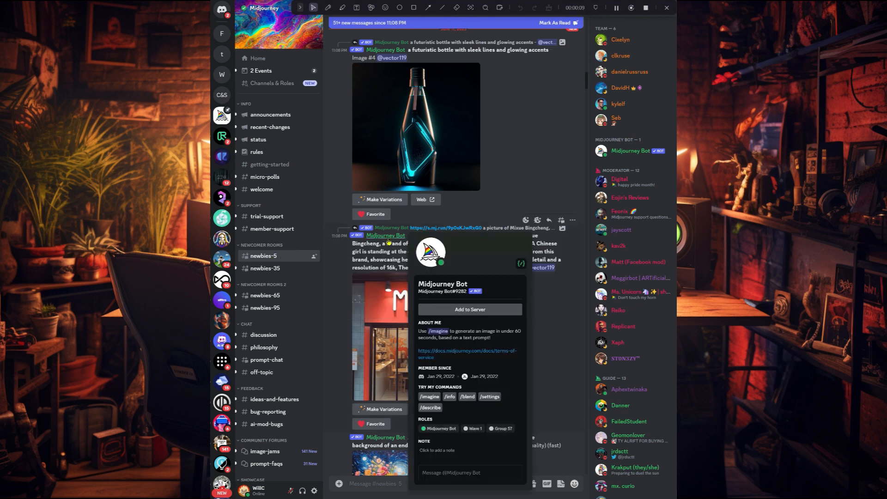
click(456, 315)
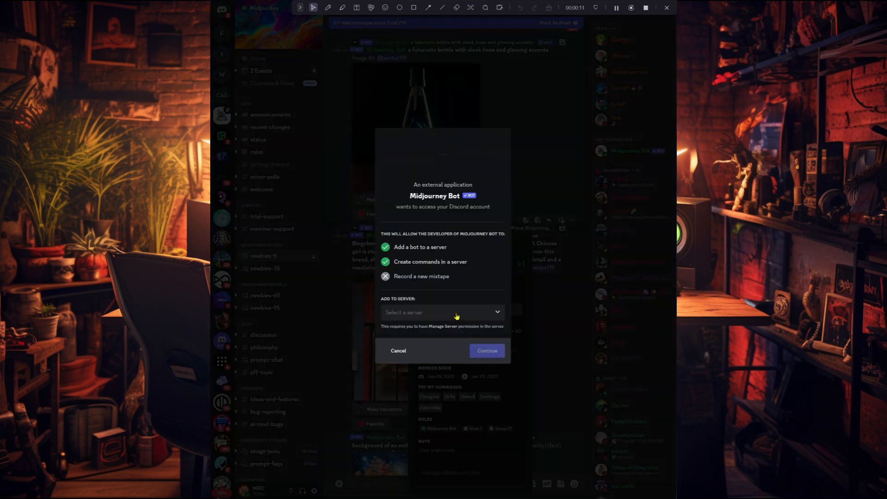
click(498, 316)
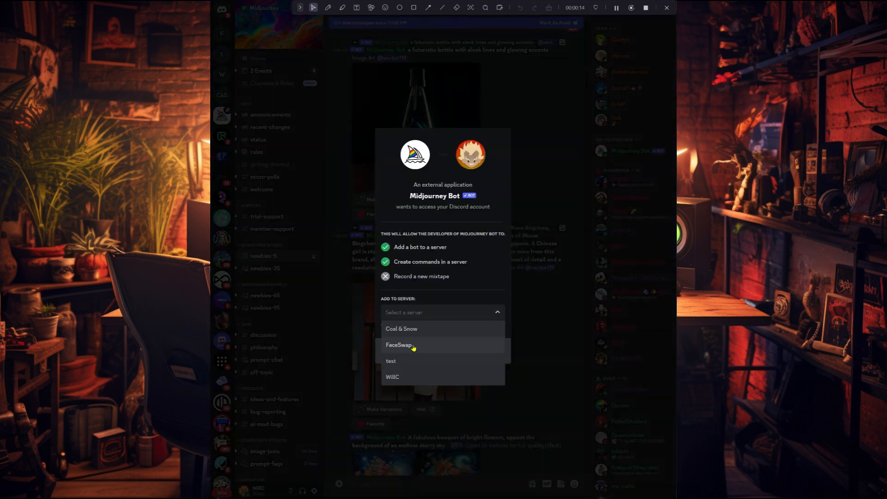
click(414, 346)
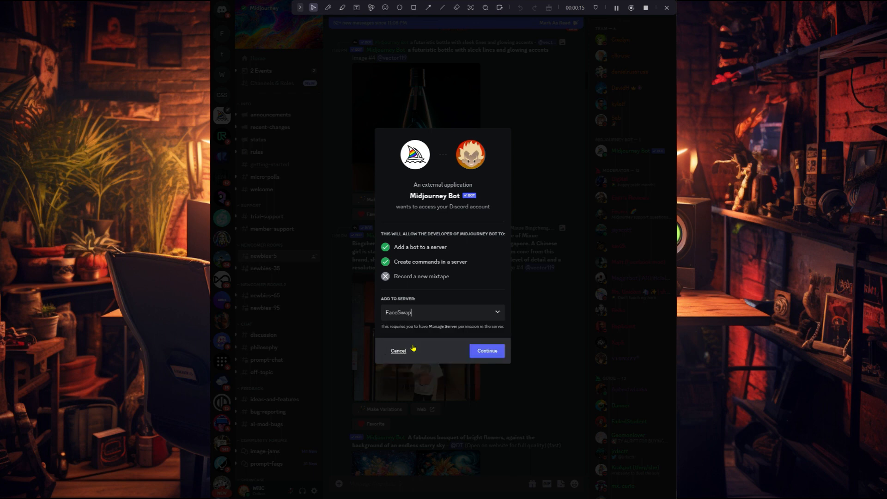
click(481, 352)
click(494, 393)
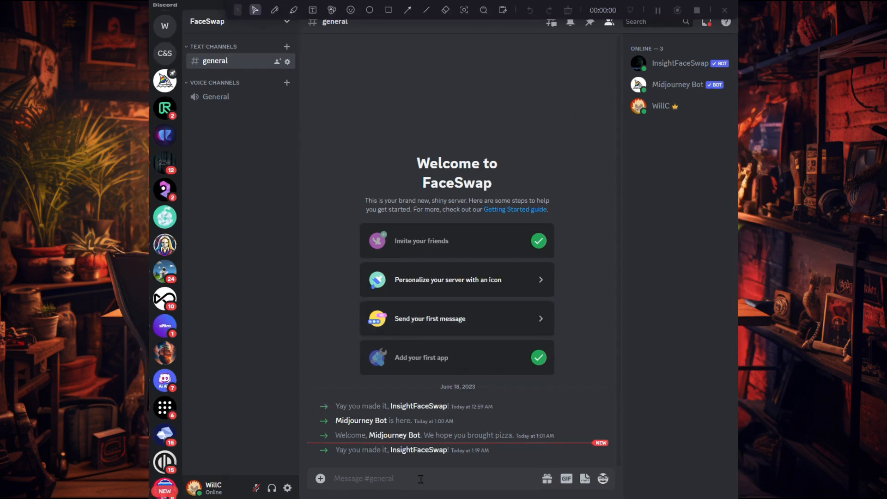
Look up the available InsightFaceSwap commands in the FaceSwap general channel by entering /insight.
text(/insi)
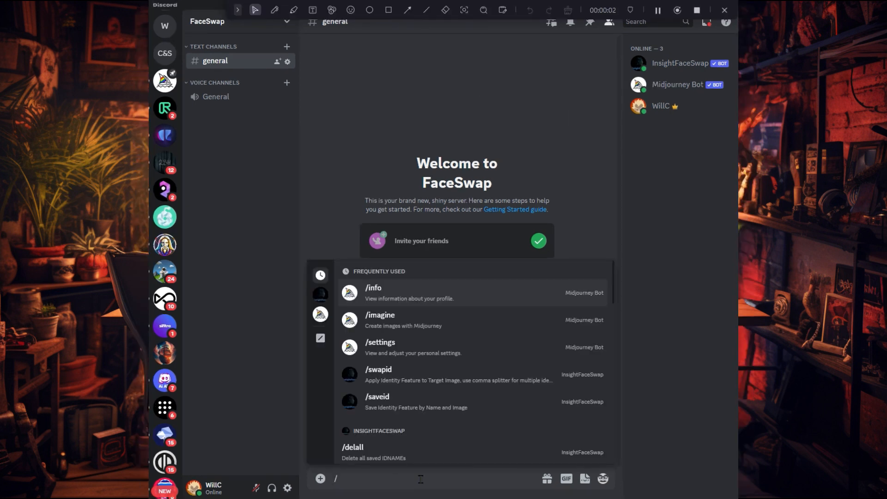
text(ght)
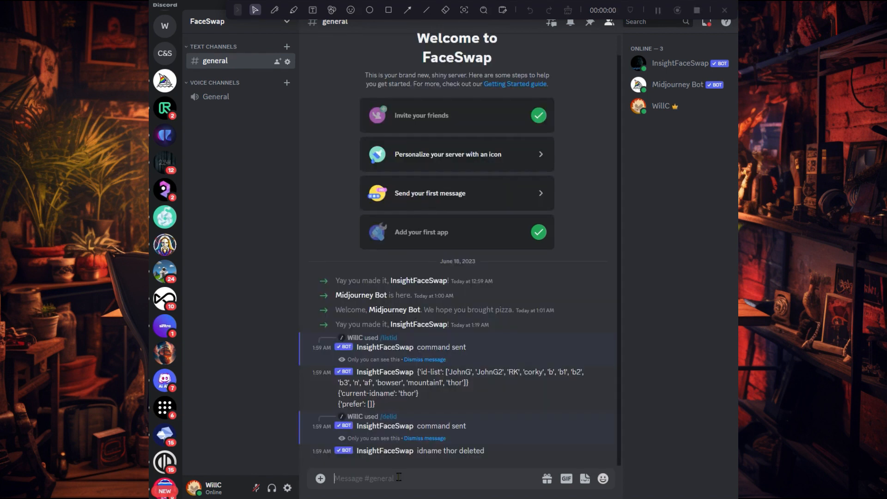
Save the face from thornew-1555065931.jpg under the idname thor with the /saveid command.
text(/saveid)
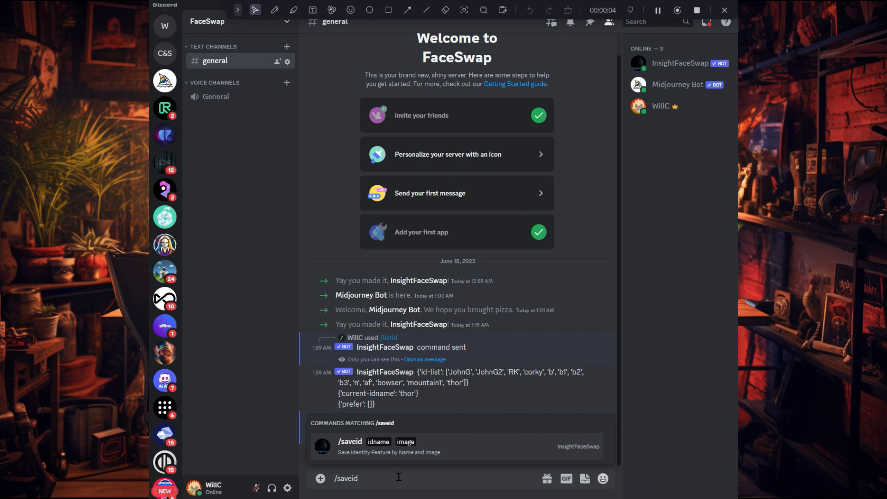
key(Return)
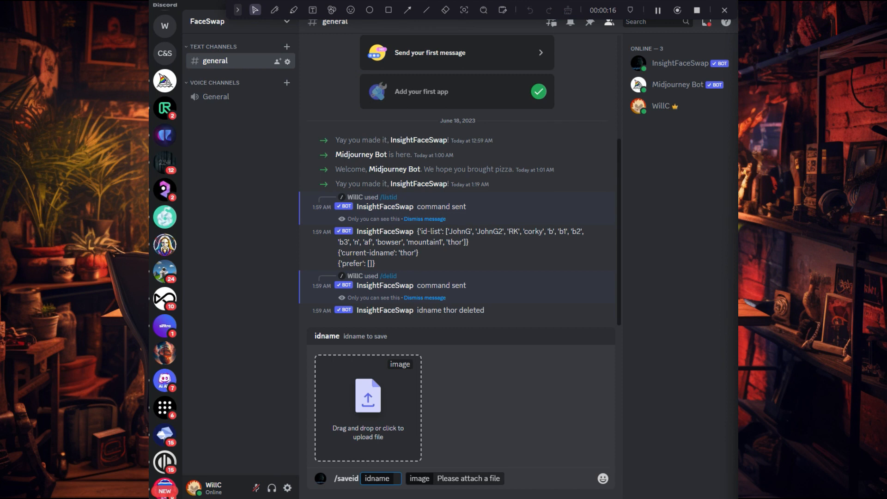
drag(566, 440, 386, 436)
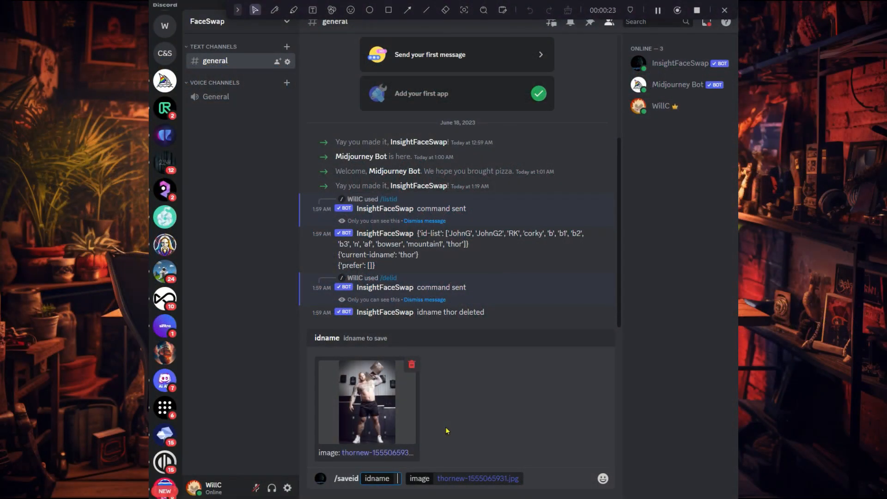
text(thor)
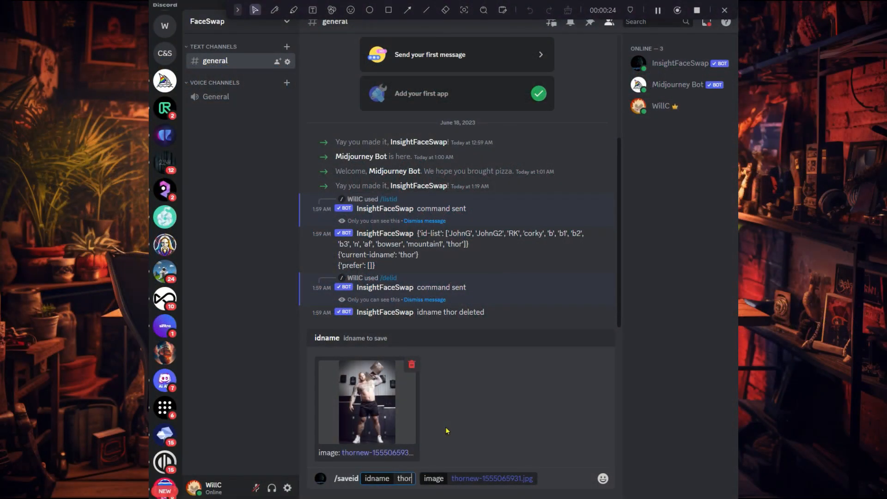
key(Return)
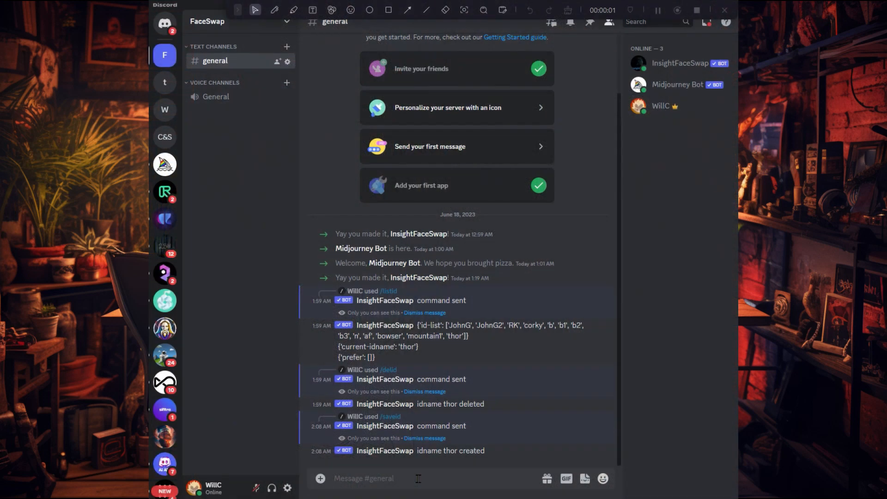
Swap the saved thor face onto the image 001.png with the /swapid command.
text(/s)
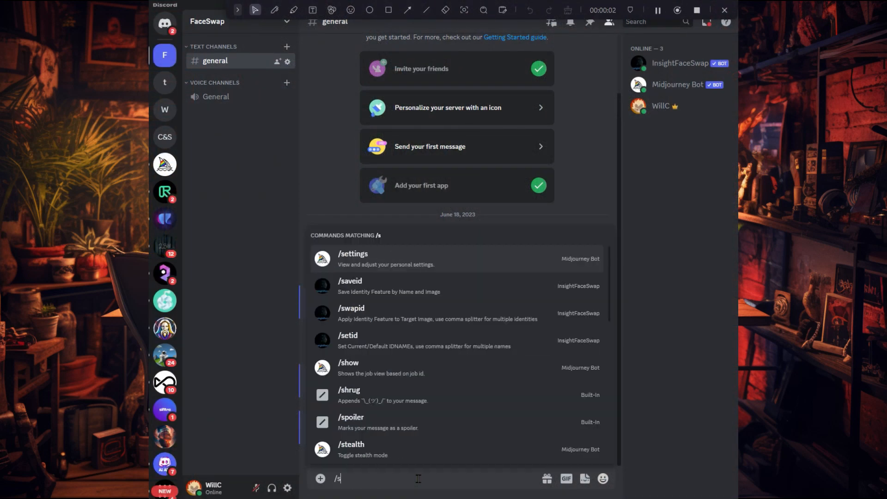
text(wapid)
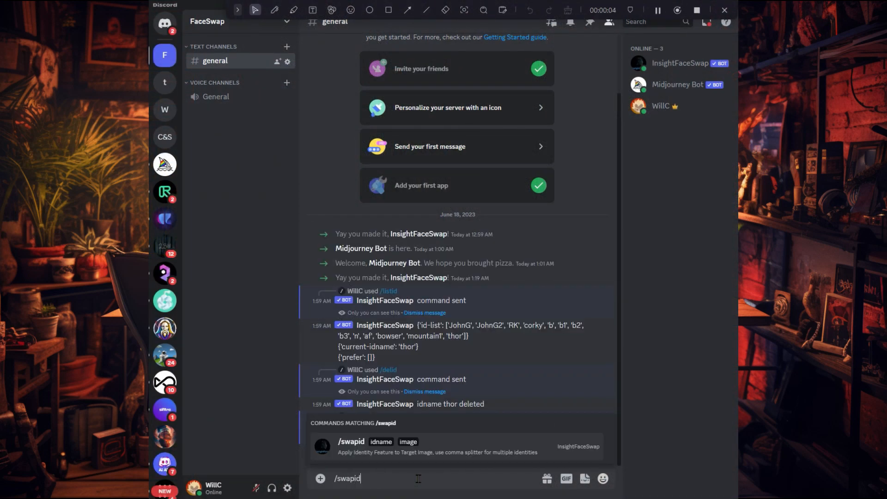
key(Tab)
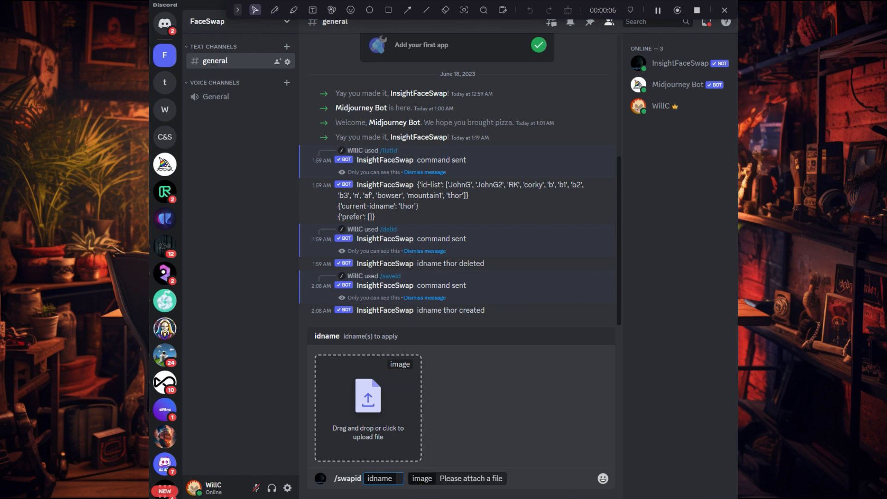
drag(776, 323, 378, 442)
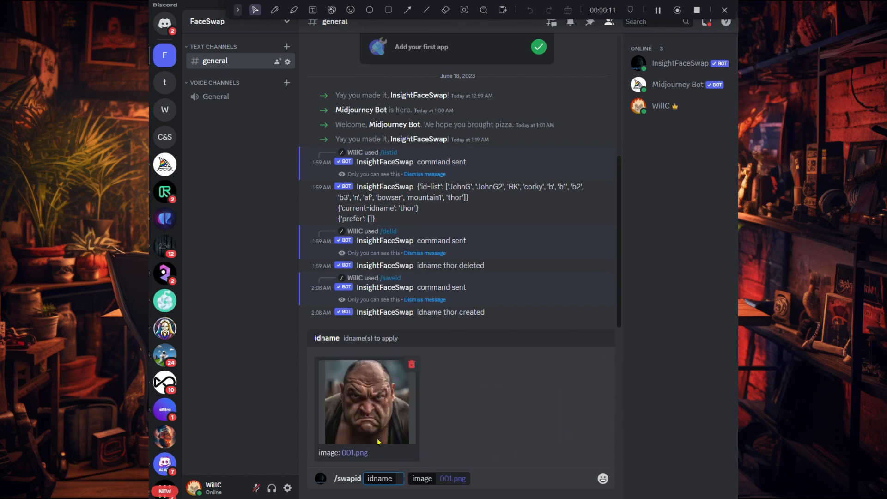
text(thor)
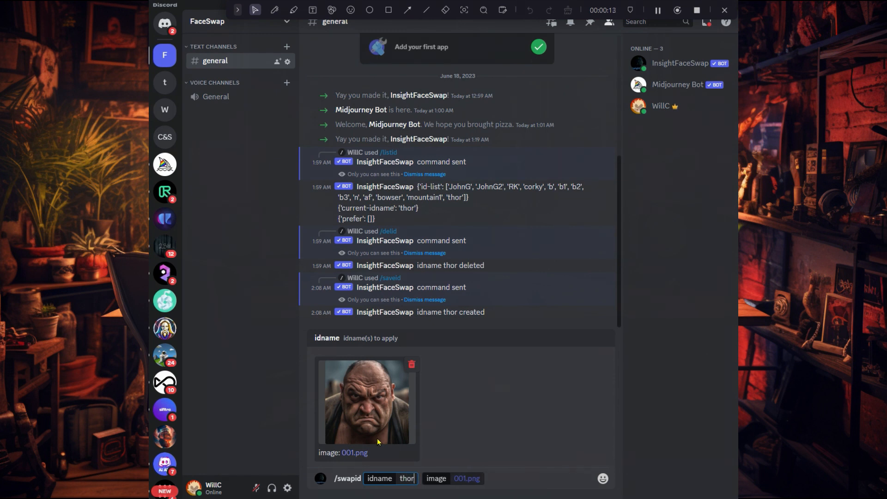
key(Return)
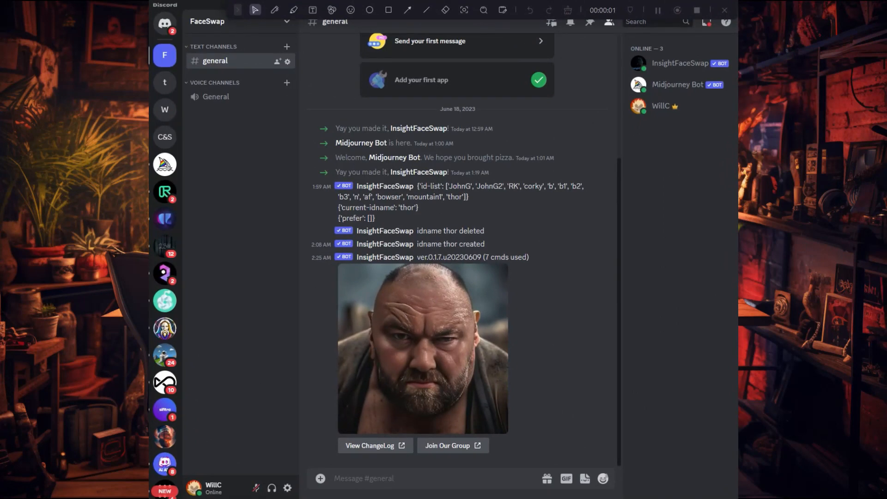
Post Eddie-Hall-Workout.jpg in the general channel, run the INSwapper app on that message and open the swapped image.
drag(733, 373, 448, 255)
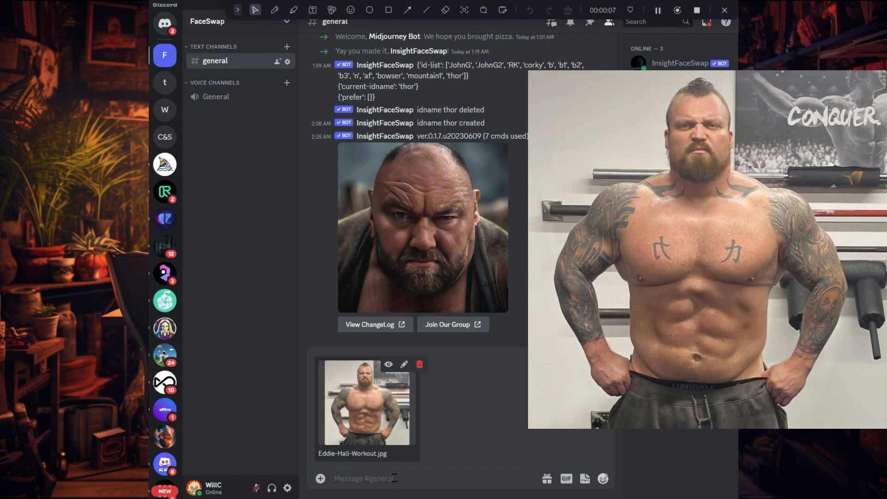
key(Return)
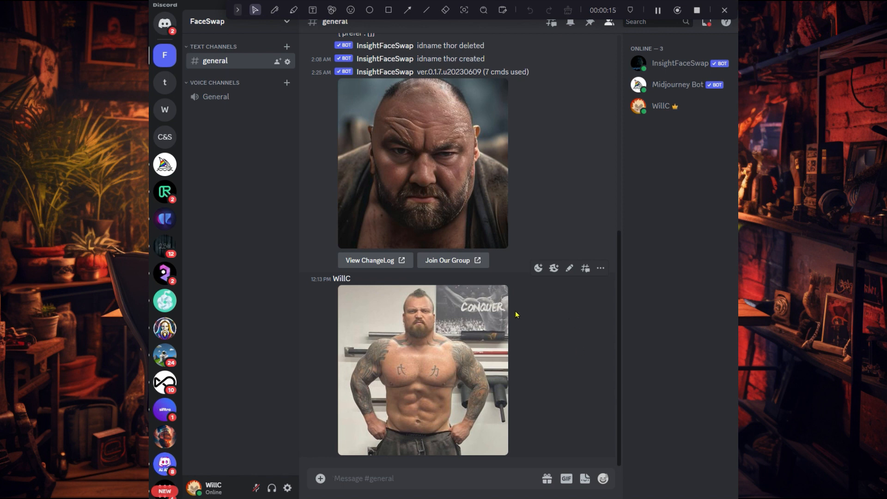
click(601, 269)
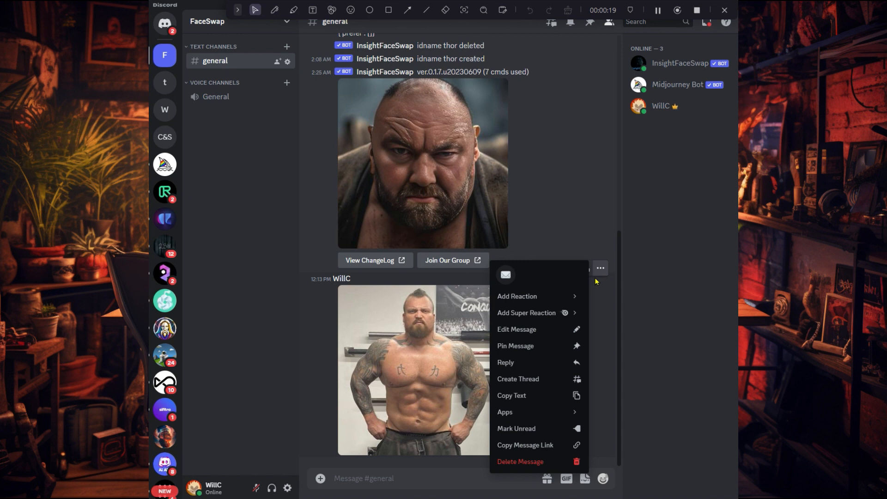
mouse_move(534, 415)
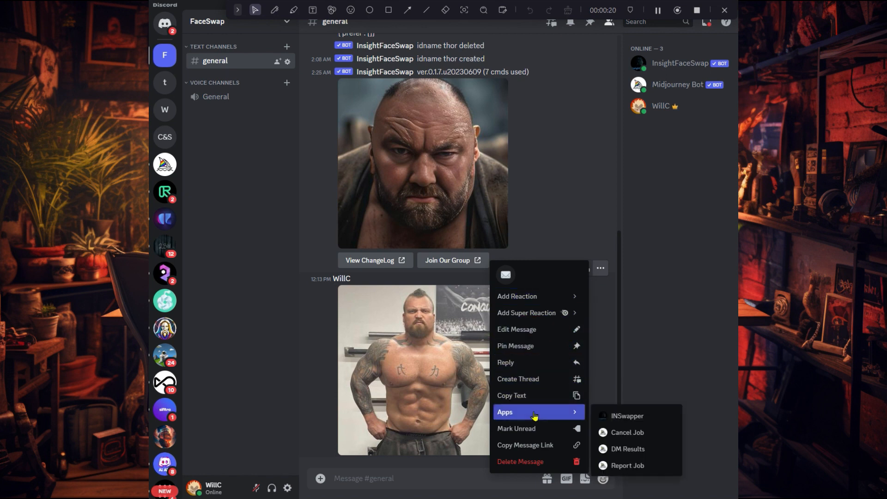
click(627, 416)
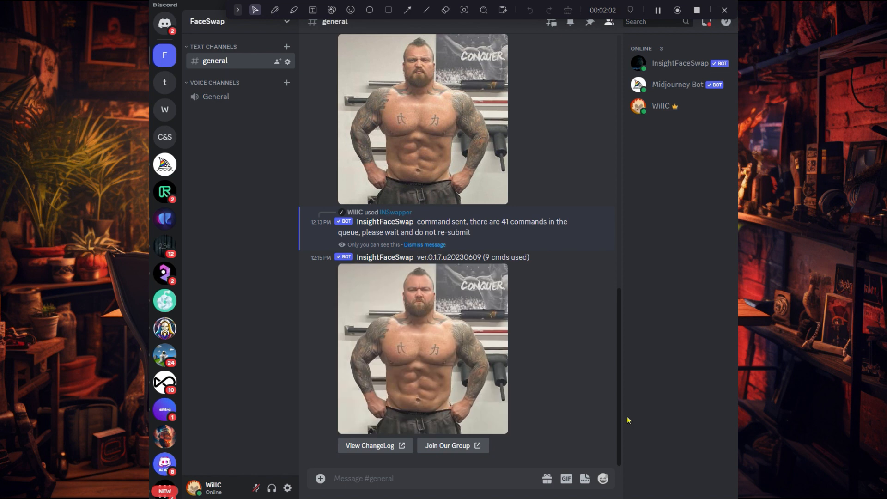
click(422, 349)
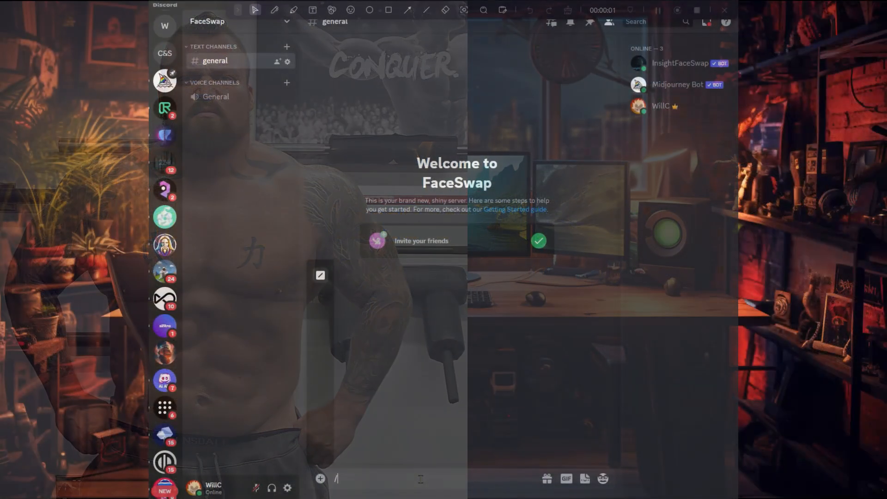
List the InsightFaceSwap bot's commands by entering /insight in the message field to review them.
text(in)
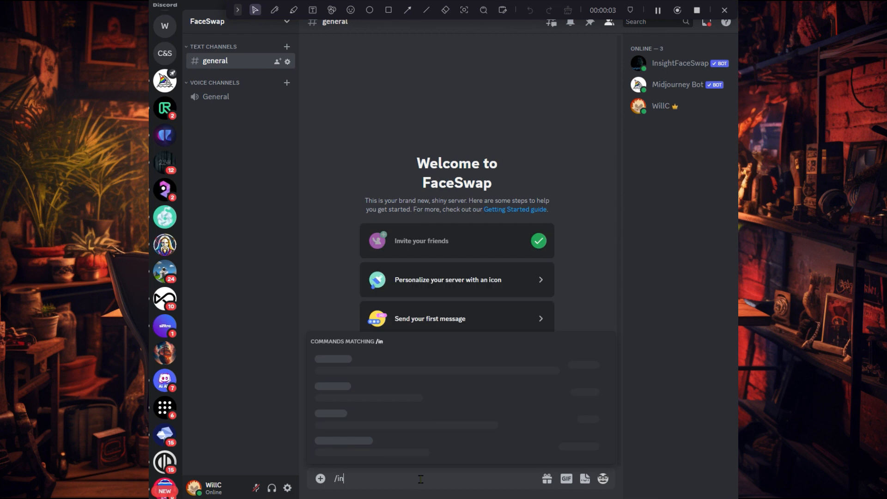
text(sight)
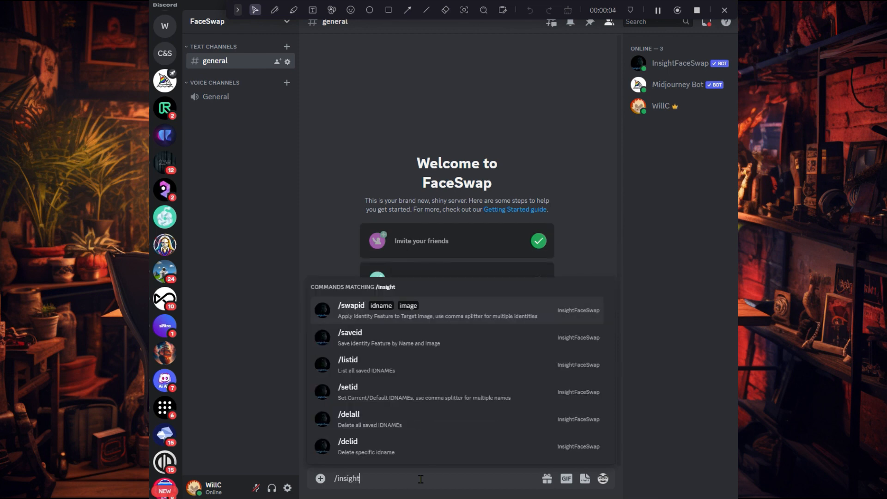